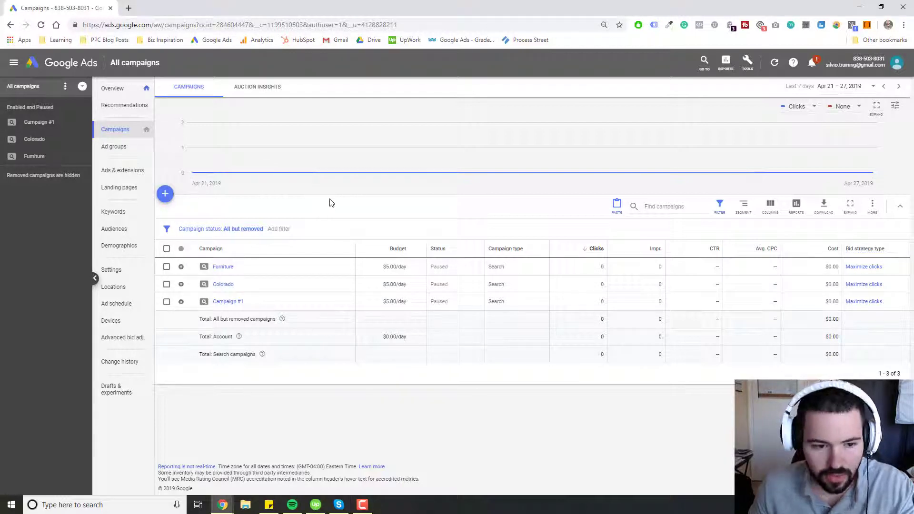
{"action": "left_click", "coordinate": [166, 267]}
{"action": "left_click", "coordinate": [166, 284]}
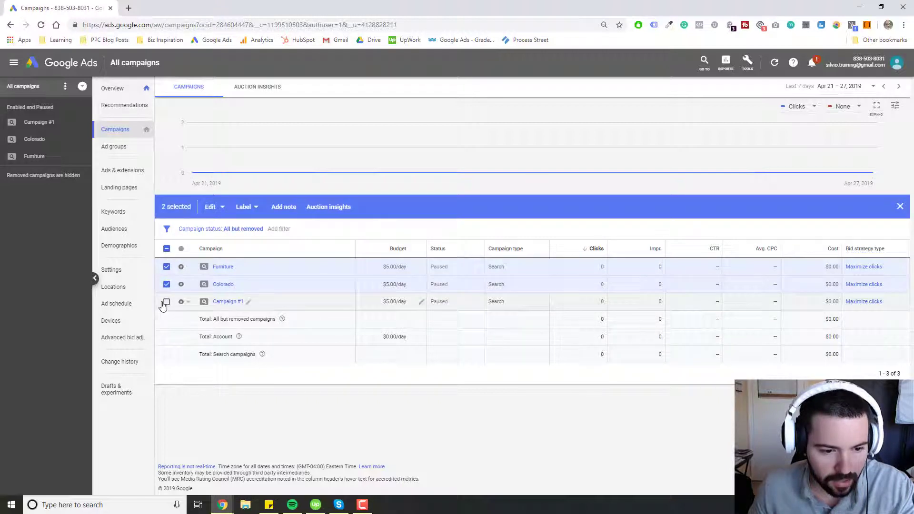
{"action": "left_click", "coordinate": [167, 303]}
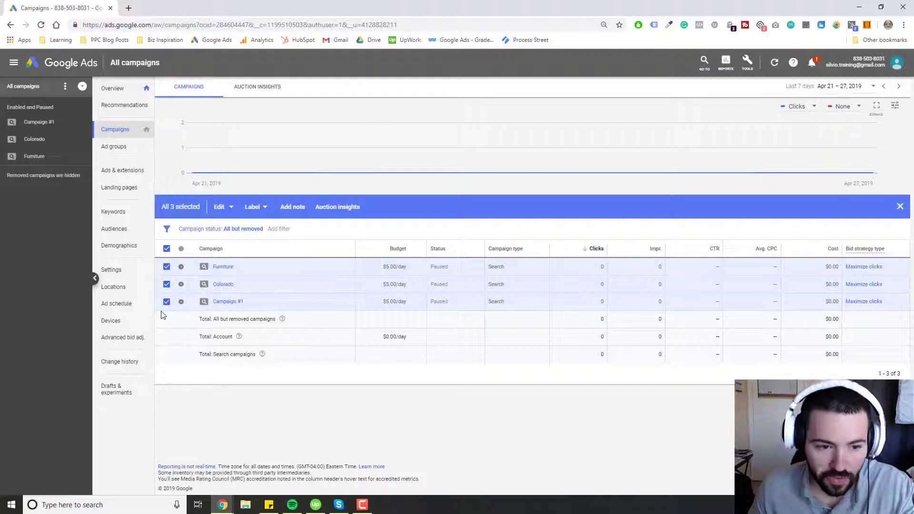
{"action": "left_click", "coordinate": [166, 248]}
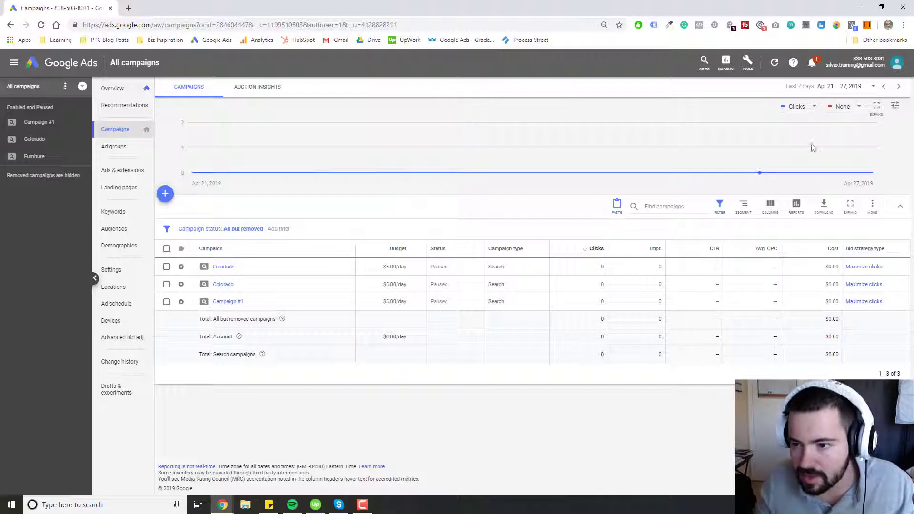
Download the campaigns table as a CSV file named Campaign report in Documents, replacing the existing file
{"action": "left_click", "coordinate": [824, 204]}
{"action": "left_click", "coordinate": [801, 249]}
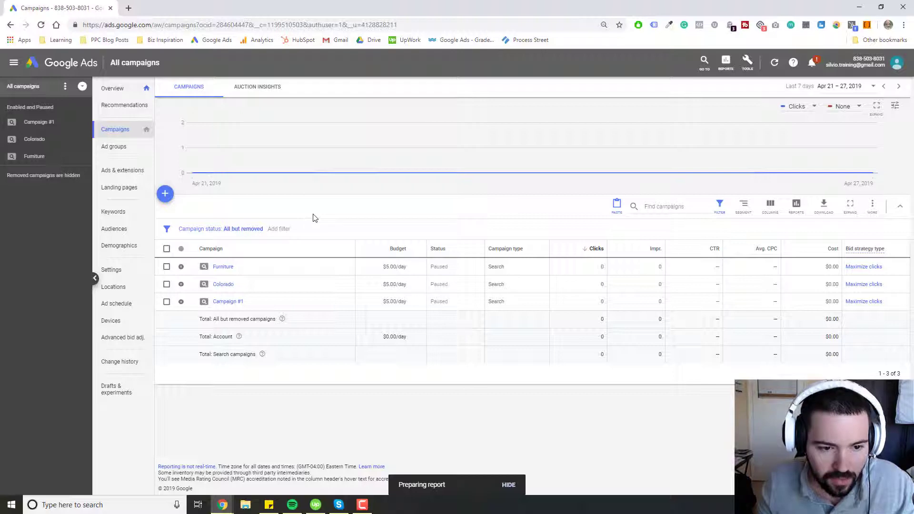
{"action": "left_click", "coordinate": [236, 228]}
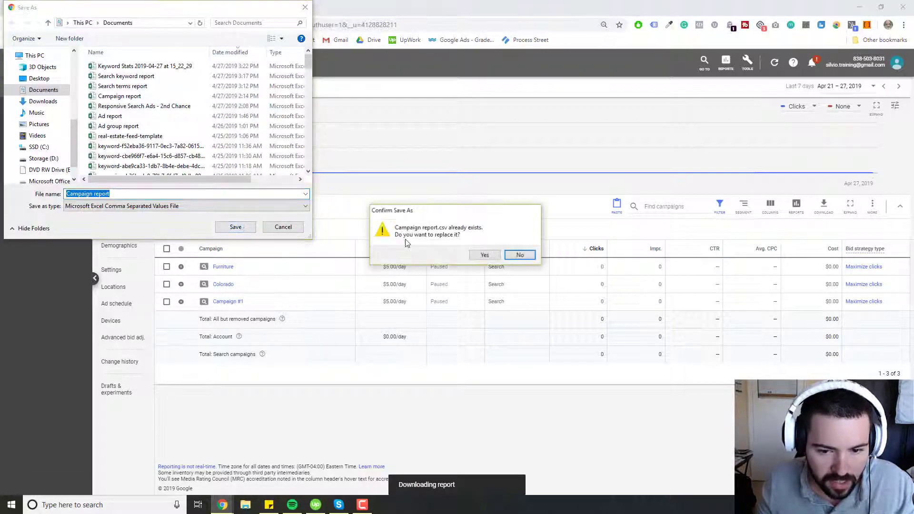
{"action": "left_click", "coordinate": [484, 256]}
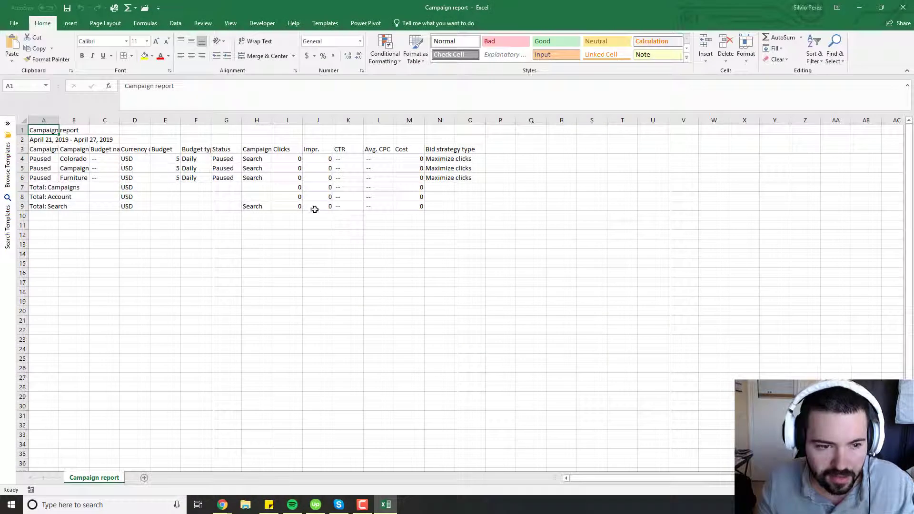
Switch to the downloaded report in Excel and fit the widths of columns A and B to their contents
{"action": "double_click", "coordinate": [59, 134]}
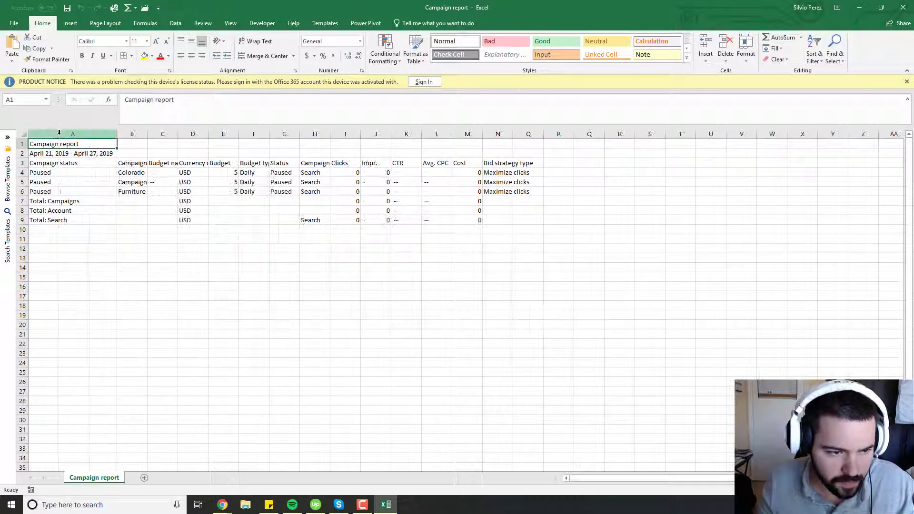
{"action": "double_click", "coordinate": [147, 134]}
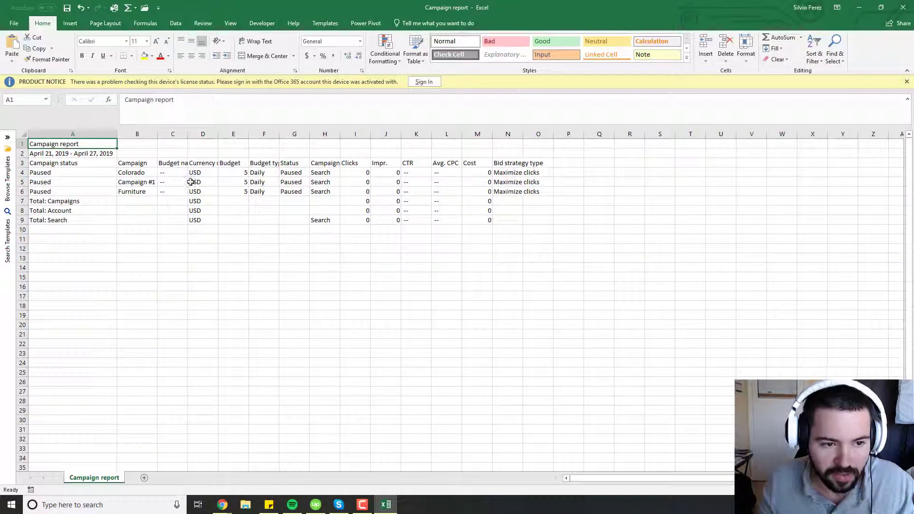
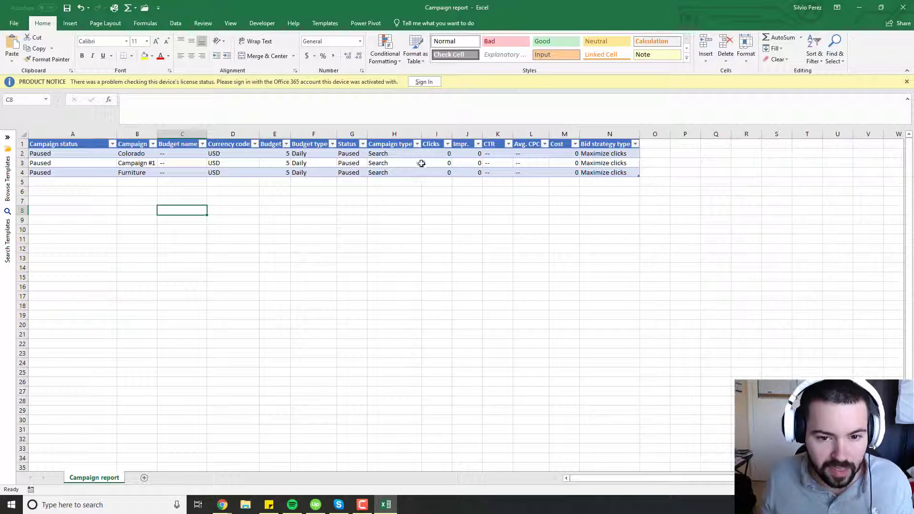
Review the filter choices for the Campaign type column and search the Campaign column's filter for Tofu
{"action": "left_click", "coordinate": [417, 145]}
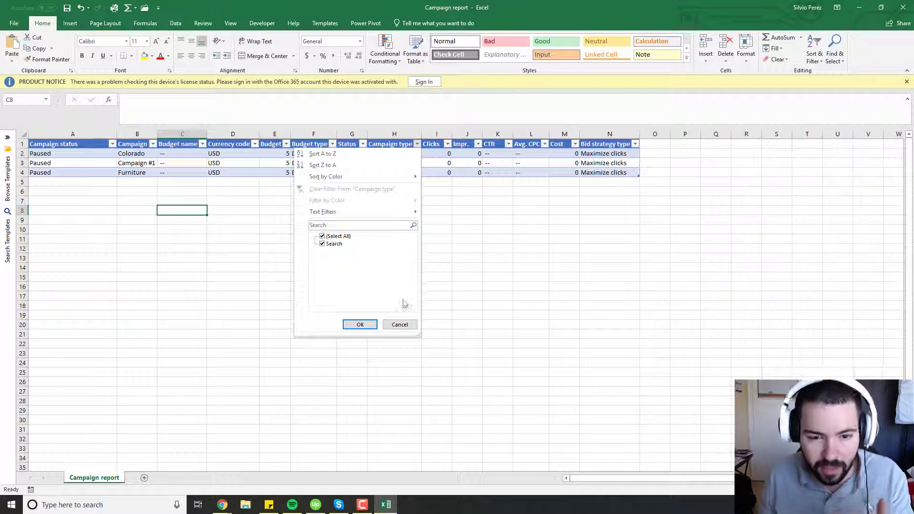
{"action": "left_click", "coordinate": [406, 326]}
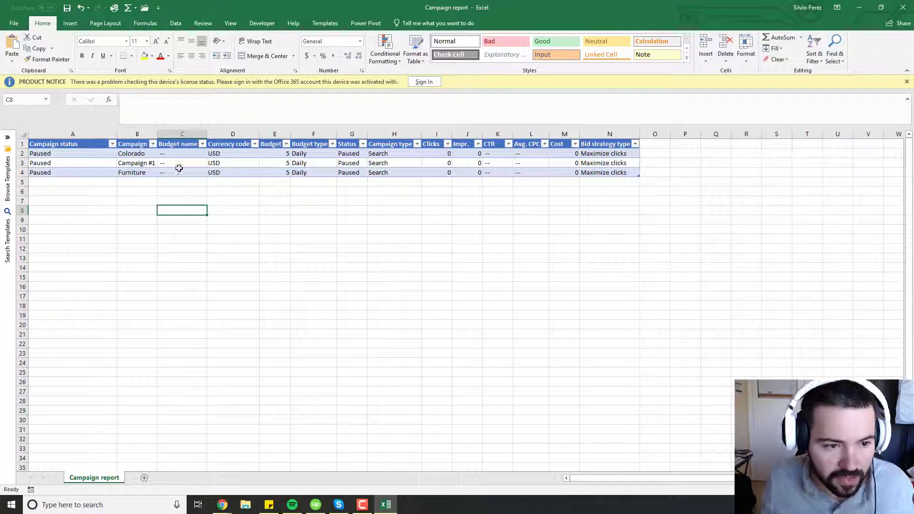
{"action": "left_click", "coordinate": [153, 144]}
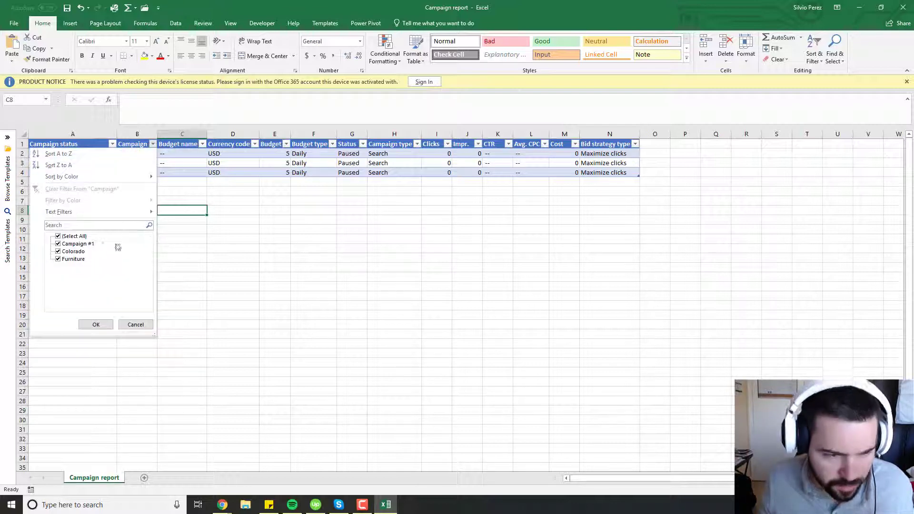
{"action": "left_click", "coordinate": [57, 236]}
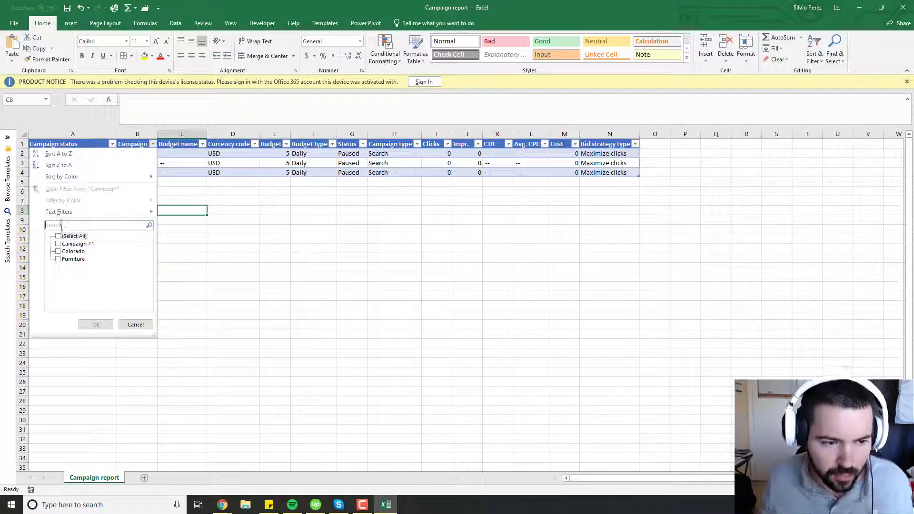
{"action": "left_click", "coordinate": [60, 223]}
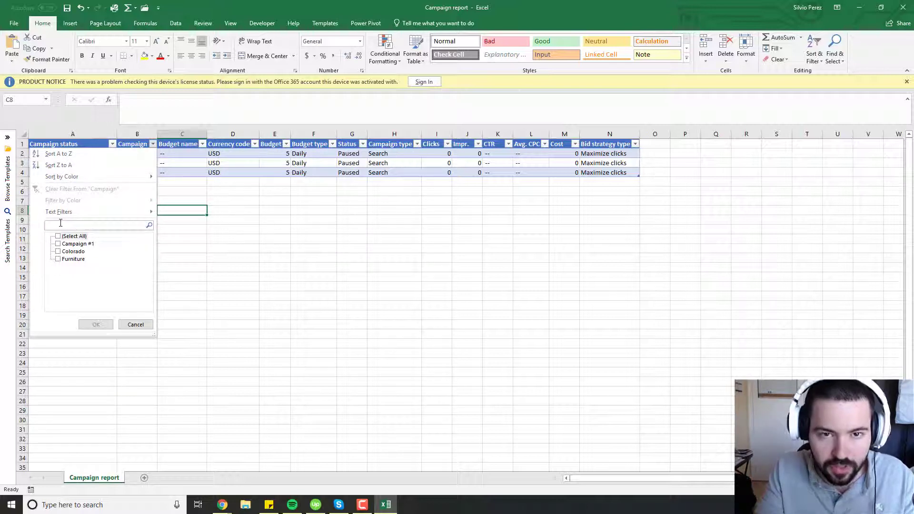
{"action": "type", "text": "To"}
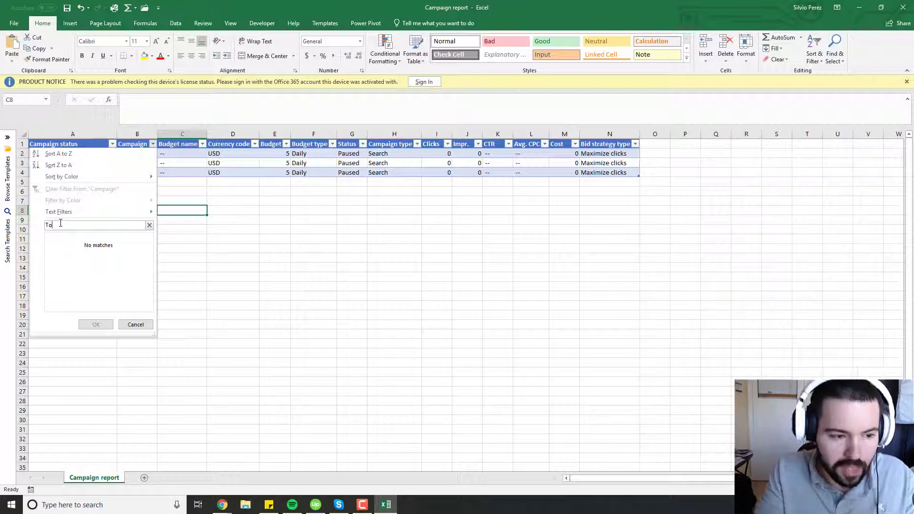
{"action": "type", "text": "fu"}
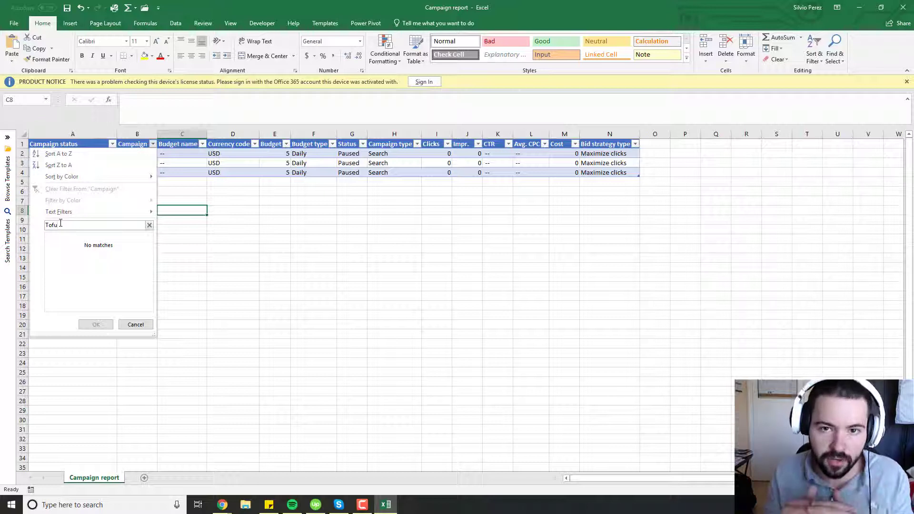
{"action": "key", "text": "BackSpace"}
{"action": "key", "text": "BackSpace"}
{"action": "key", "text": "BackSpace"}
{"action": "key", "text": "BackSpace"}
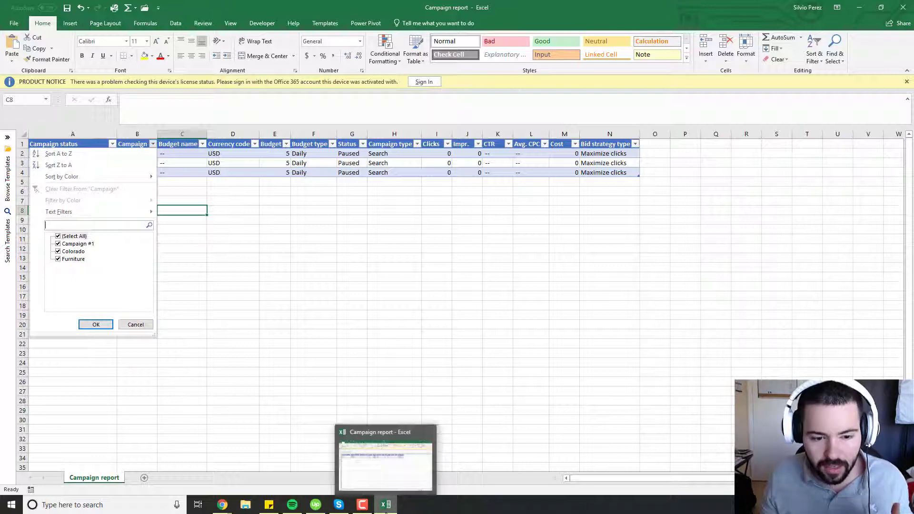
Switch to Google Ads and change the Furniture campaign's name to "Furniture Miami | Brand | Search | Colorado | All Devices"
{"action": "left_click", "coordinate": [386, 504]}
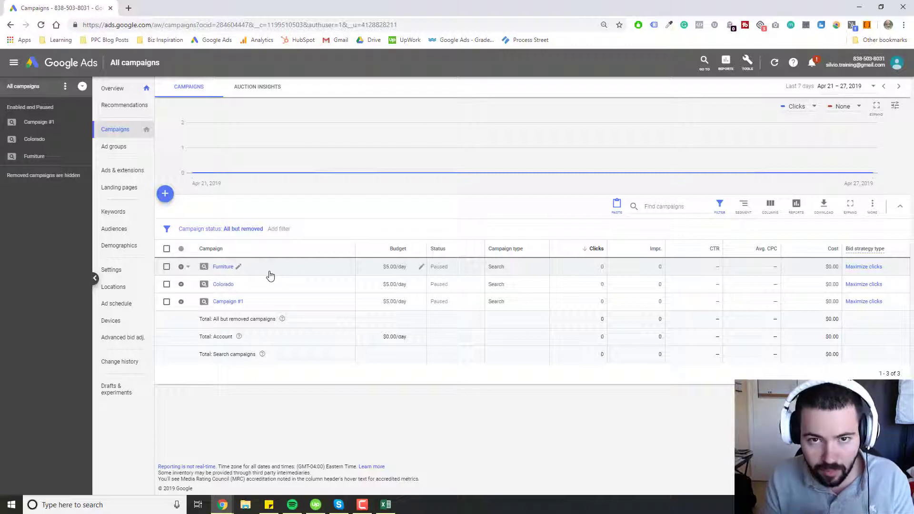
{"action": "left_click", "coordinate": [239, 268]}
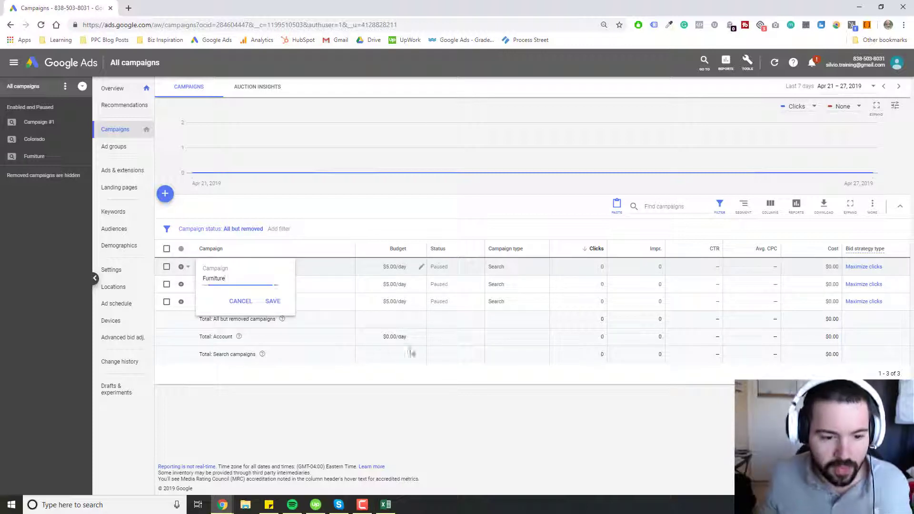
{"action": "key", "text": "BackSpace"}
{"action": "key", "text": "BackSpace"}
{"action": "key", "text": "BackSpace"}
{"action": "key", "text": "BackSpace"}
{"action": "key", "text": "BackSpace"}
{"action": "key", "text": "BackSpace"}
{"action": "key", "text": "BackSpace"}
{"action": "key", "text": "BackSpace"}
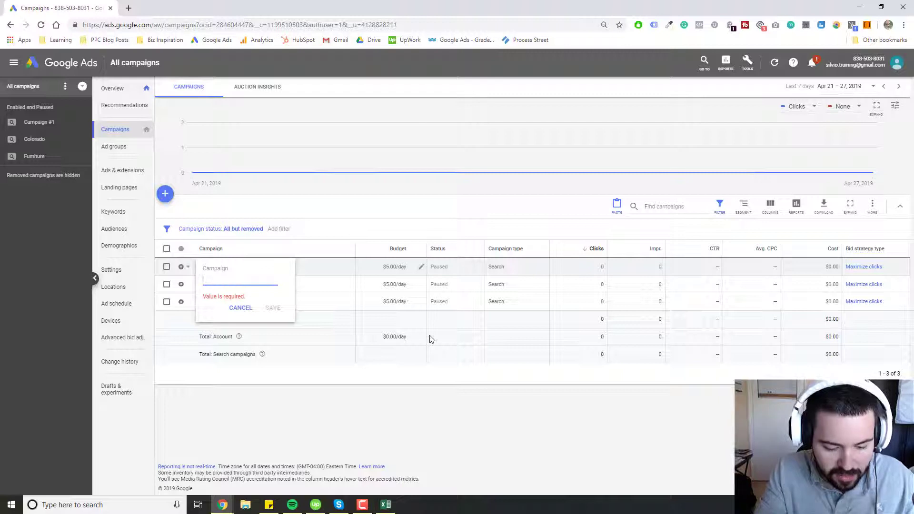
{"action": "type", "text": "Furni"}
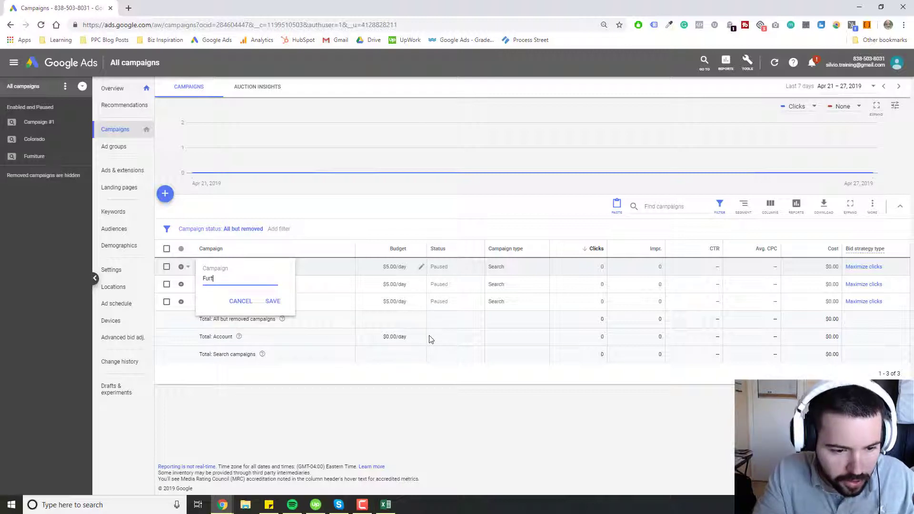
{"action": "type", "text": "ture Miami |"}
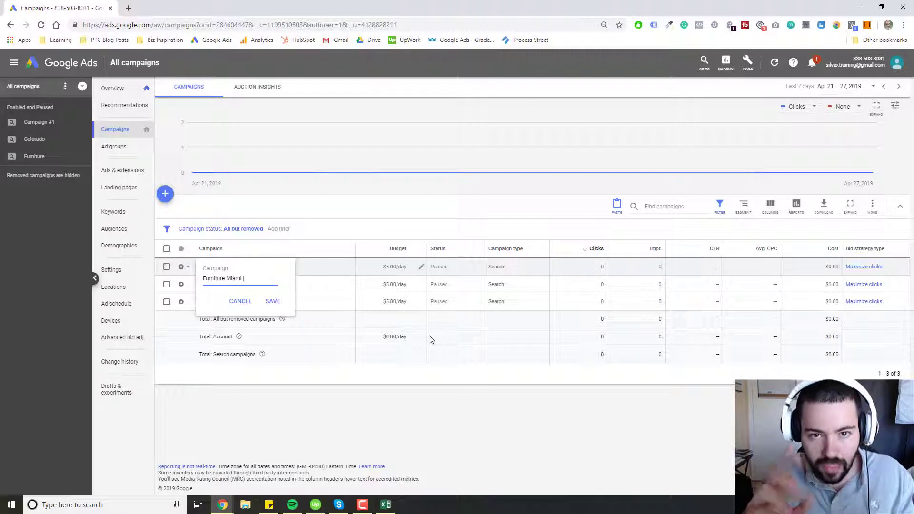
{"action": "type", "text": "Brand"}
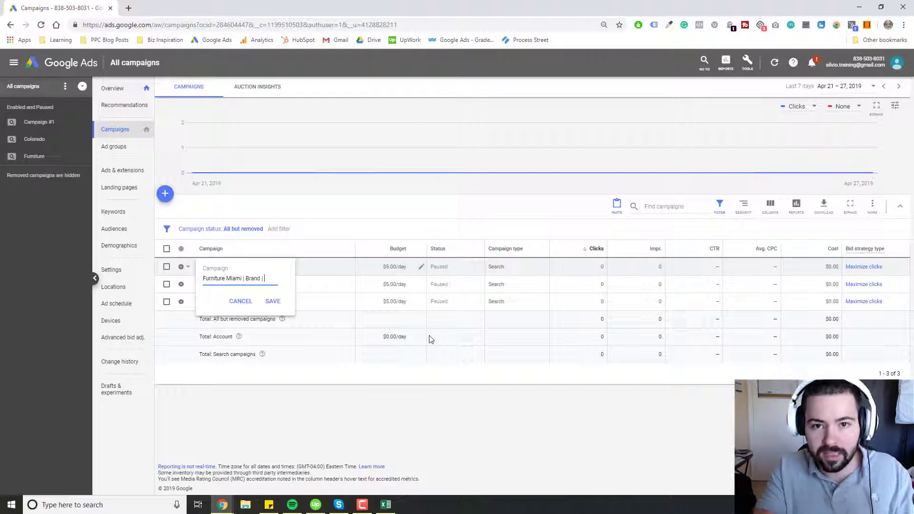
{"action": "type", "text": " | Search |"}
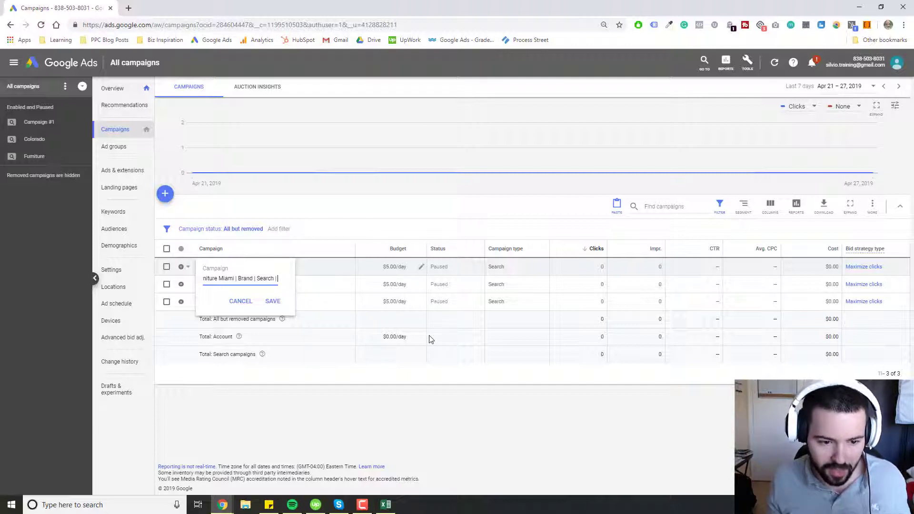
{"action": "type", "text": "Color"}
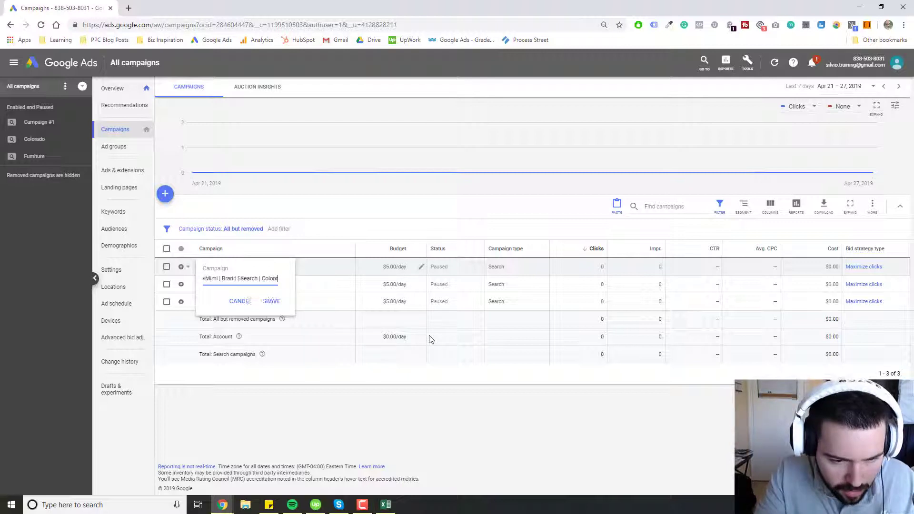
{"action": "type", "text": "ado | "}
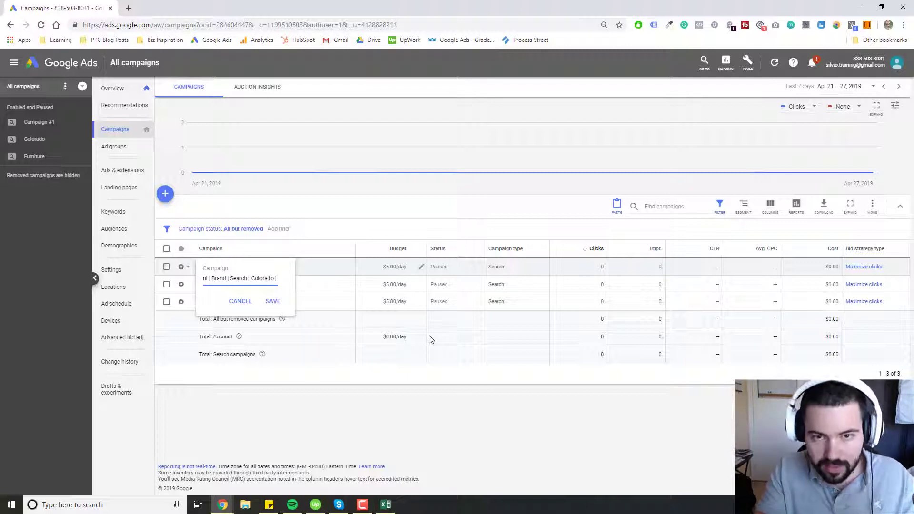
{"action": "type", "text": "All Devices"}
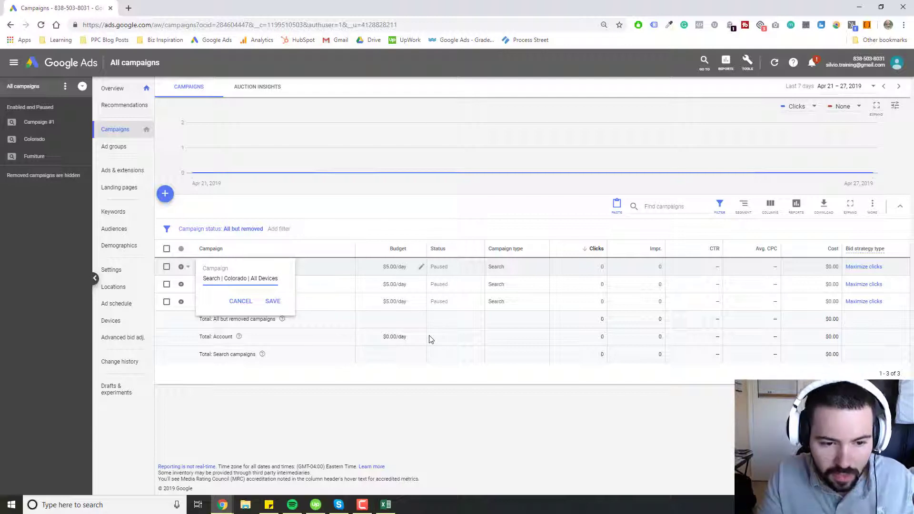
Insert "BoFu |" before "All Devices" in the campaign name and save the new name
{"action": "key", "text": "Left"}
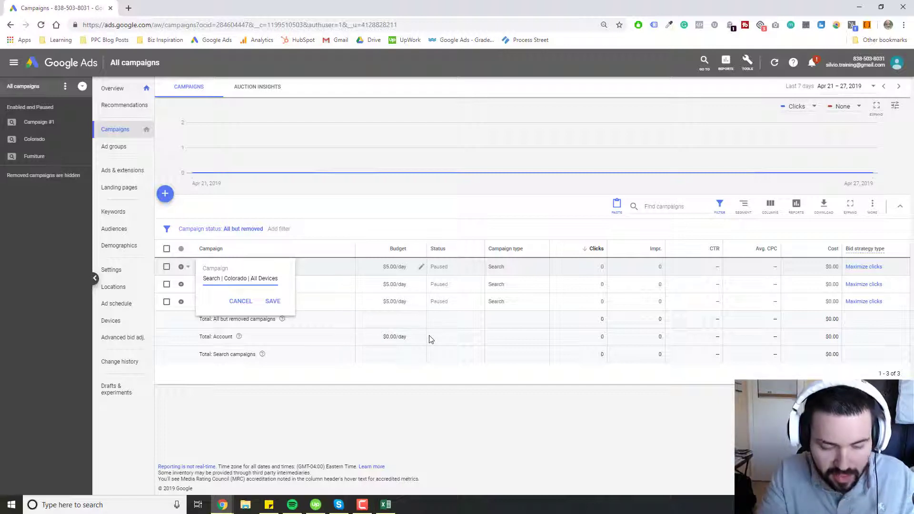
{"action": "type", "text": "Bo"}
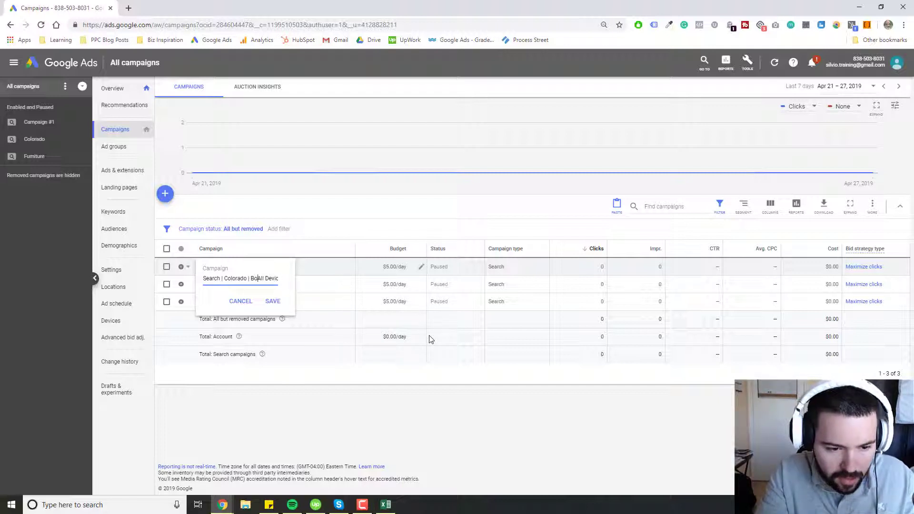
{"action": "type", "text": "Fu |"}
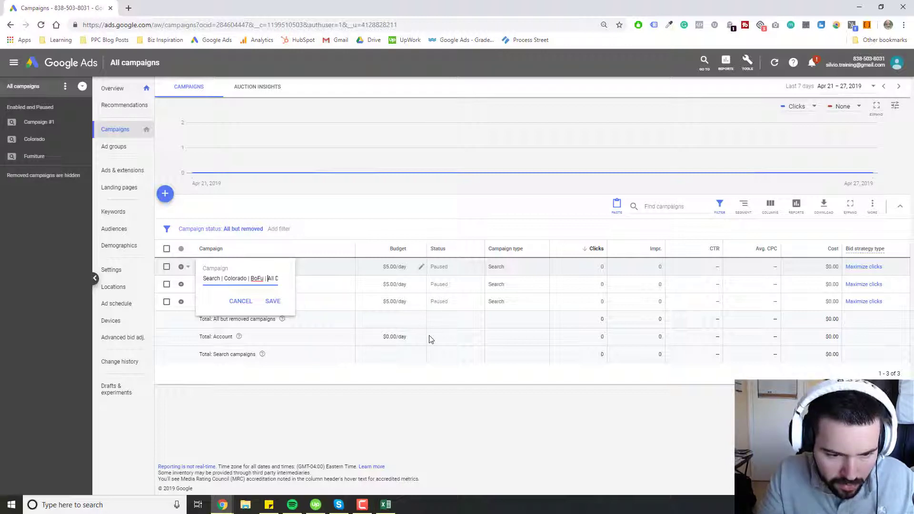
{"action": "left_click", "coordinate": [273, 300]}
{"action": "left_click", "coordinate": [267, 300]}
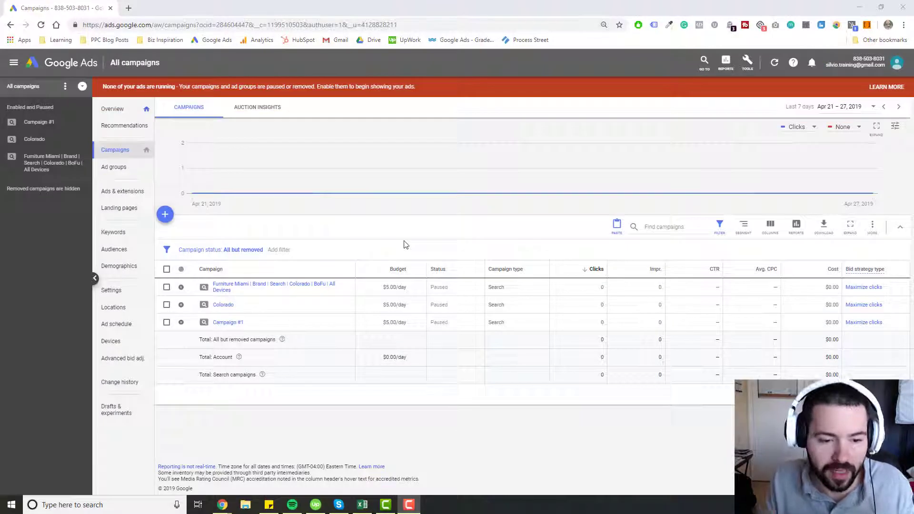